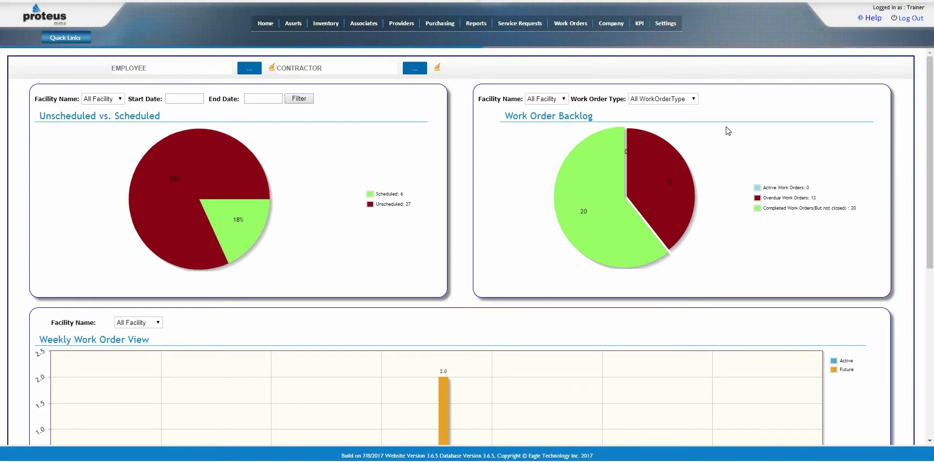
Open the general Global Options and check that Escalation Purchasing and Auto PO Number are enabled.
{"action": "mouse_move", "coordinate": [676, 23]}
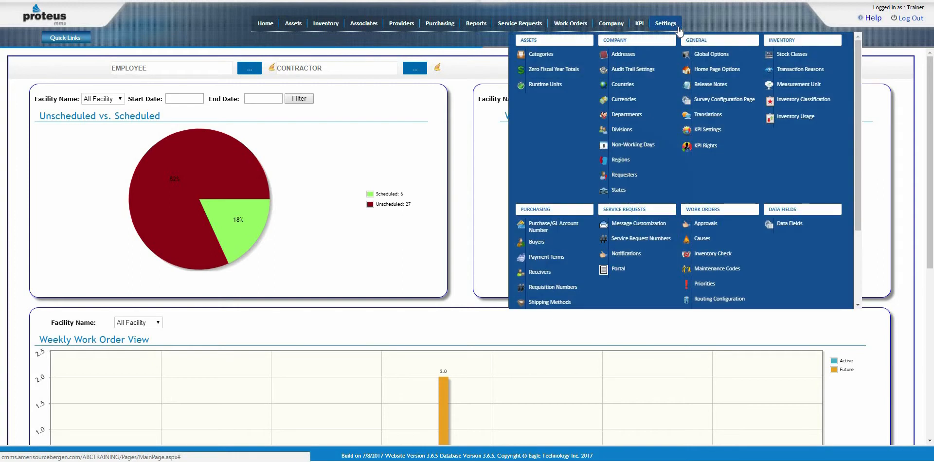
{"action": "left_click", "coordinate": [720, 55]}
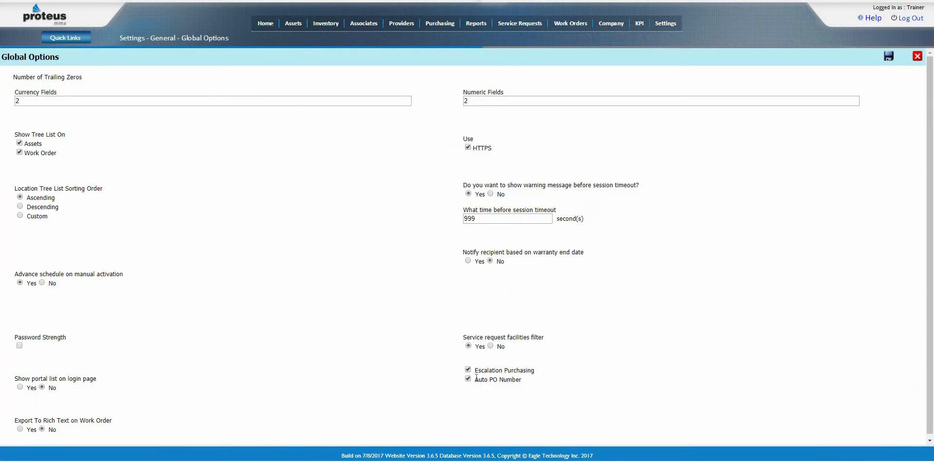
{"action": "left_click", "coordinate": [468, 378]}
{"action": "left_click", "coordinate": [467, 380]}
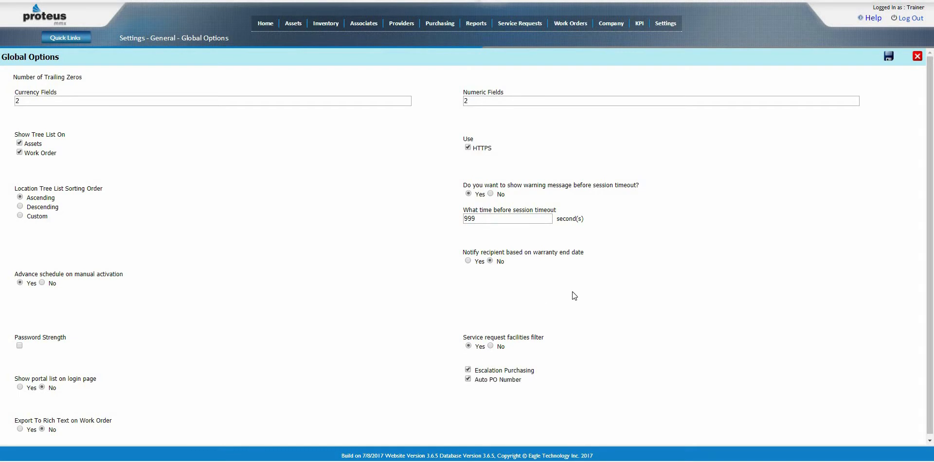
{"action": "left_click", "coordinate": [908, 19]}
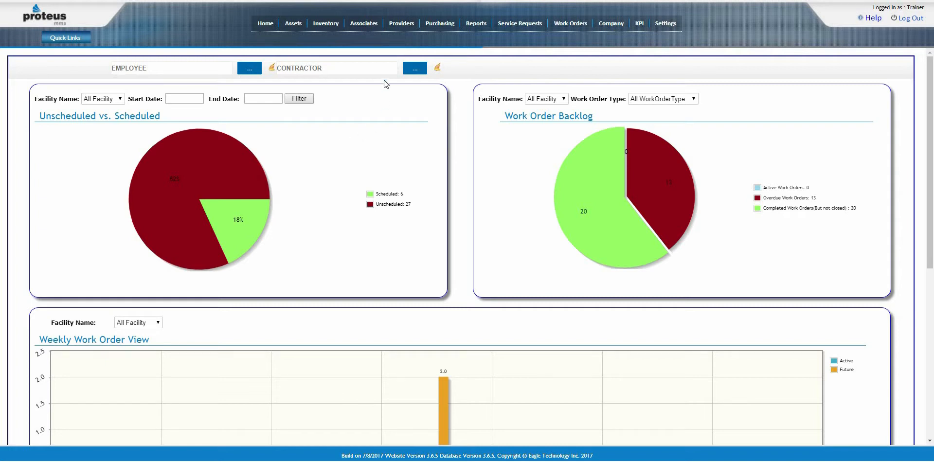
Review the Maximum Purchase Amount in the details of the first listed associate, and save the record.
{"action": "mouse_move", "coordinate": [364, 23]}
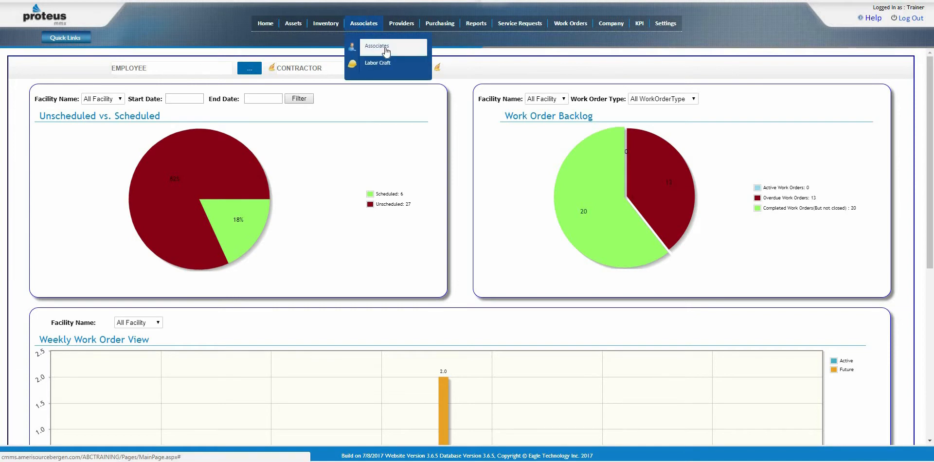
{"action": "left_click", "coordinate": [376, 46]}
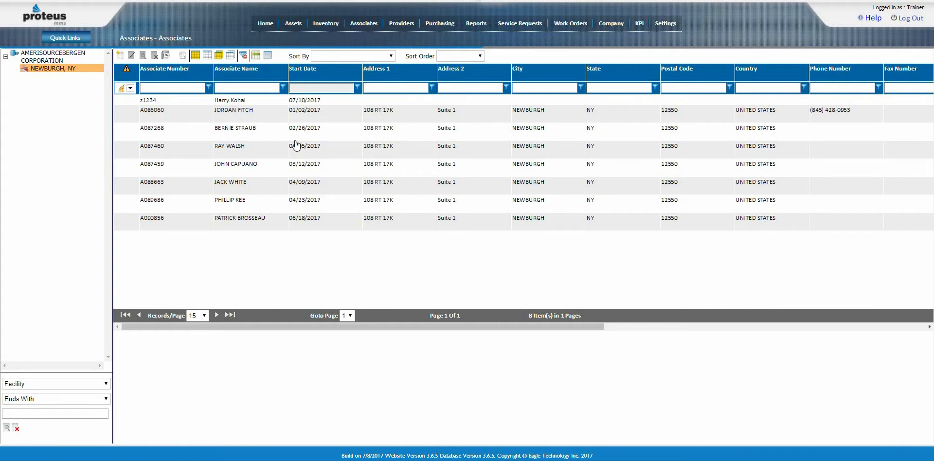
{"action": "left_click", "coordinate": [117, 57]}
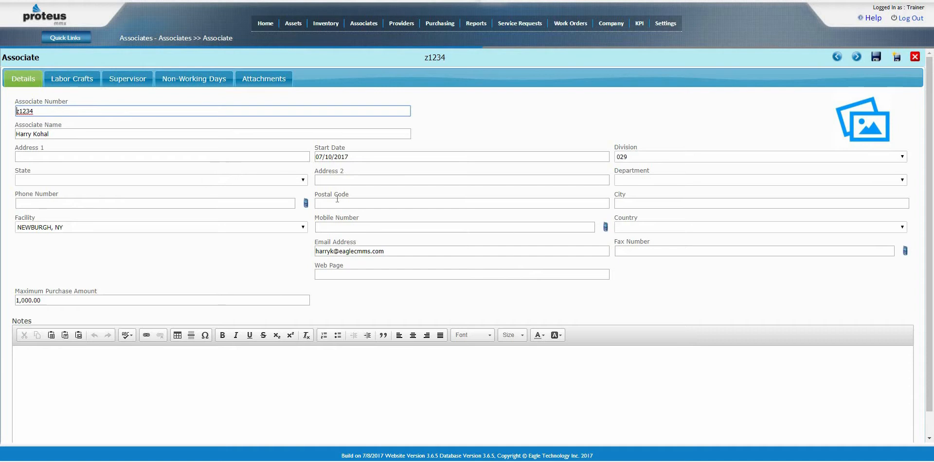
{"action": "left_click", "coordinate": [62, 302]}
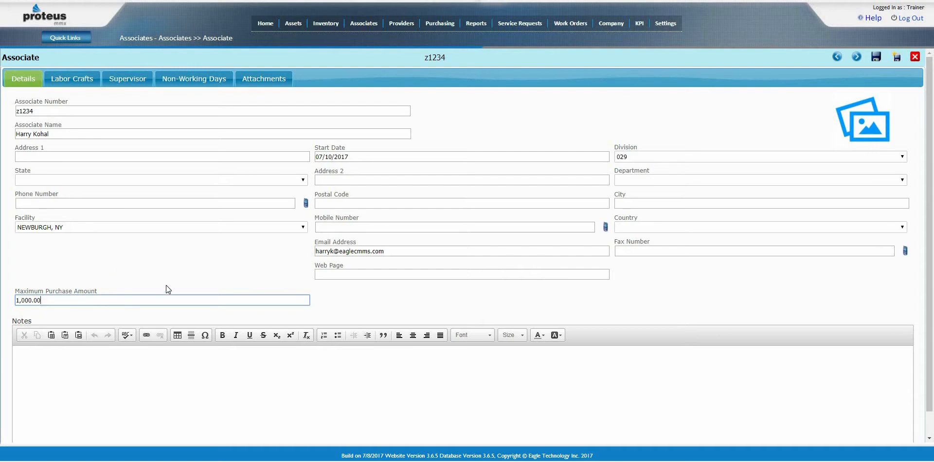
{"action": "left_click", "coordinate": [874, 57]}
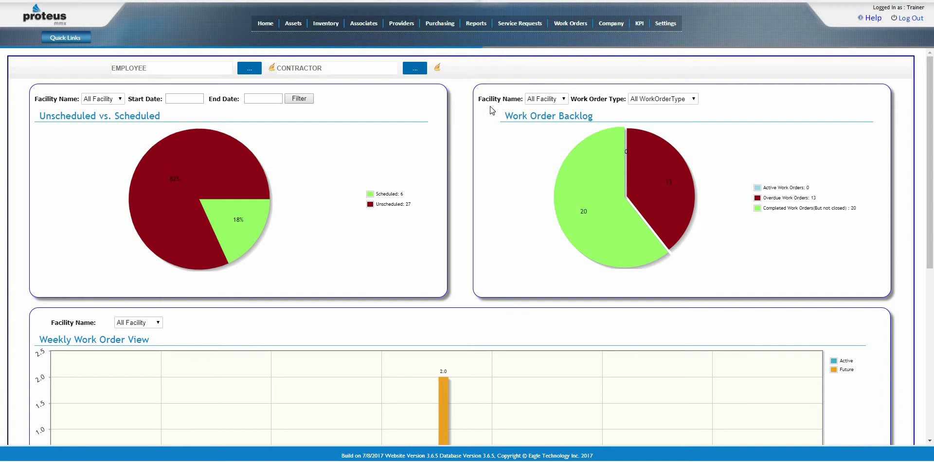
Open the "test" purchasing escalation group of the NEWBURGH, NY facility and go to its group name.
{"action": "mouse_move", "coordinate": [439, 24]}
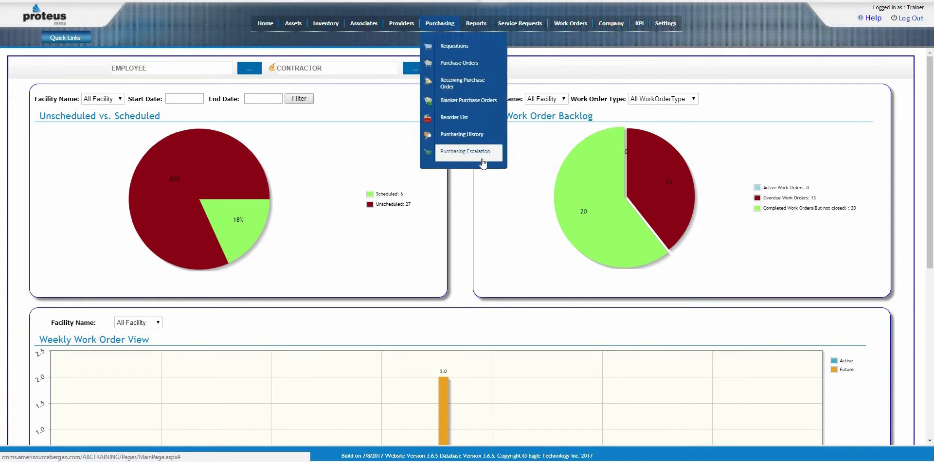
{"action": "left_click", "coordinate": [465, 151]}
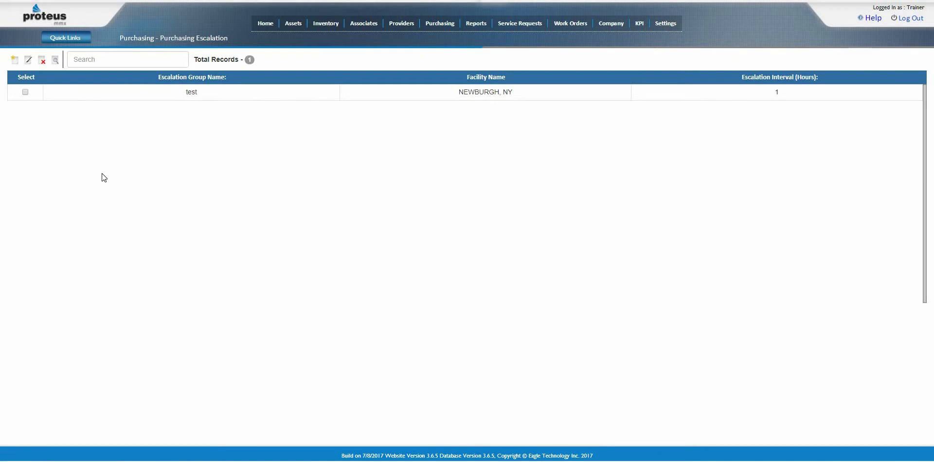
{"action": "left_click", "coordinate": [14, 62]}
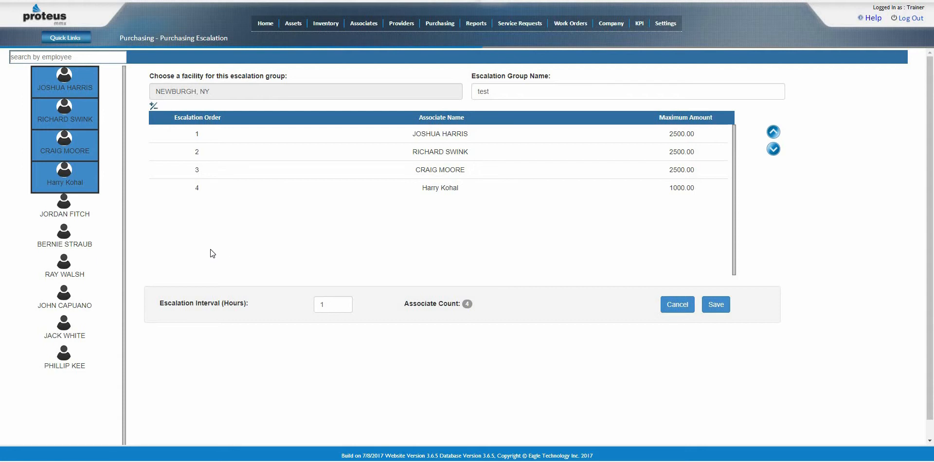
{"action": "left_click", "coordinate": [548, 84]}
{"action": "left_click", "coordinate": [569, 95]}
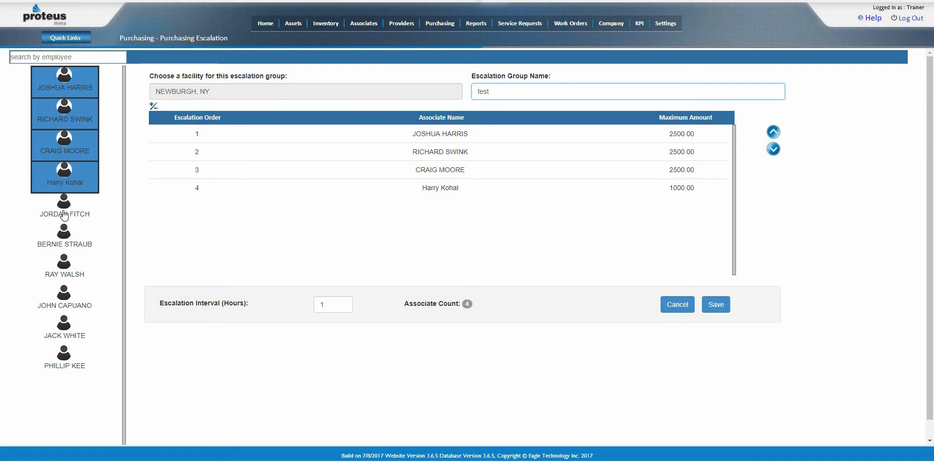
Add the first two unassigned employees to the escalation group and check them in the associate selection list.
{"action": "left_click_drag", "start_coordinate": [64, 216], "coordinate": [218, 243]}
{"action": "left_click_drag", "start_coordinate": [83, 246], "coordinate": [291, 275]}
{"action": "left_click_drag", "start_coordinate": [64, 233], "coordinate": [225, 245]}
{"action": "left_click", "coordinate": [154, 106]}
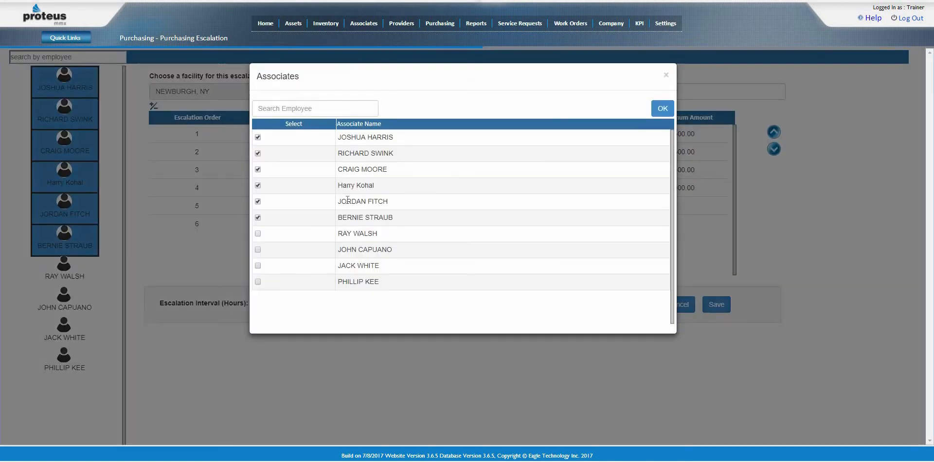
{"action": "left_click", "coordinate": [666, 76]}
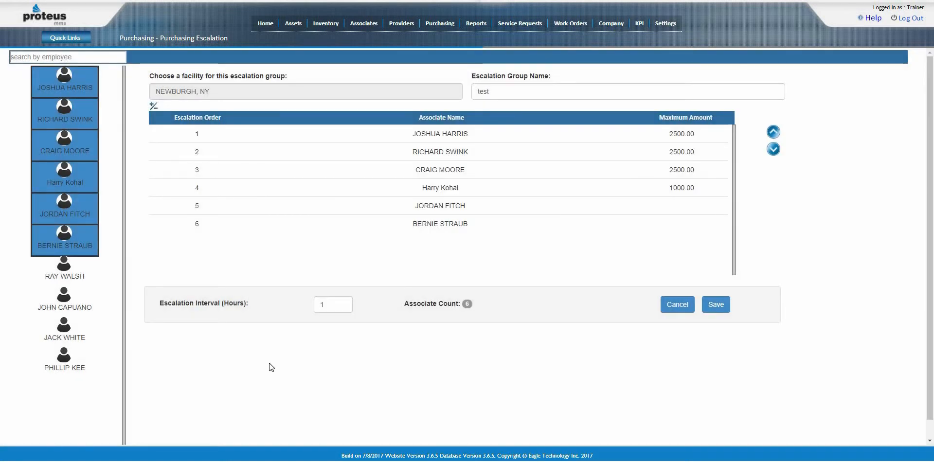
Move the third associate up to first place in the escalation order and back down to third.
{"action": "left_click", "coordinate": [324, 304]}
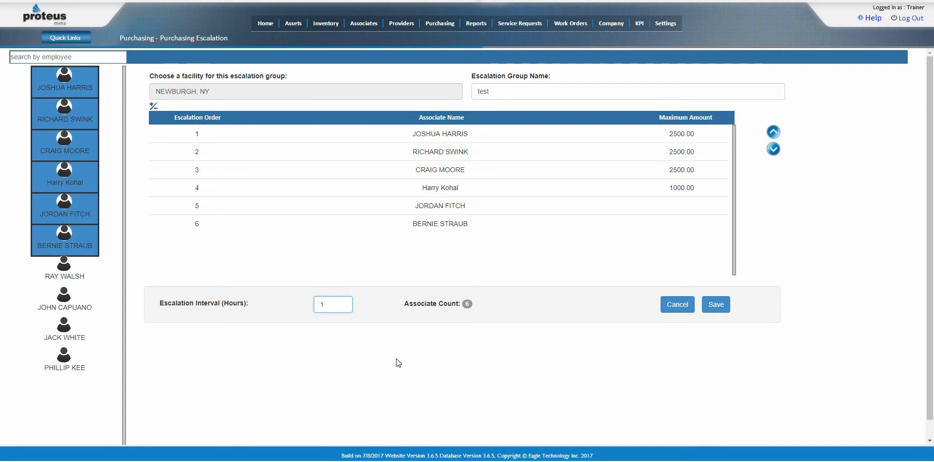
{"action": "left_click", "coordinate": [575, 175]}
{"action": "left_click", "coordinate": [773, 132]}
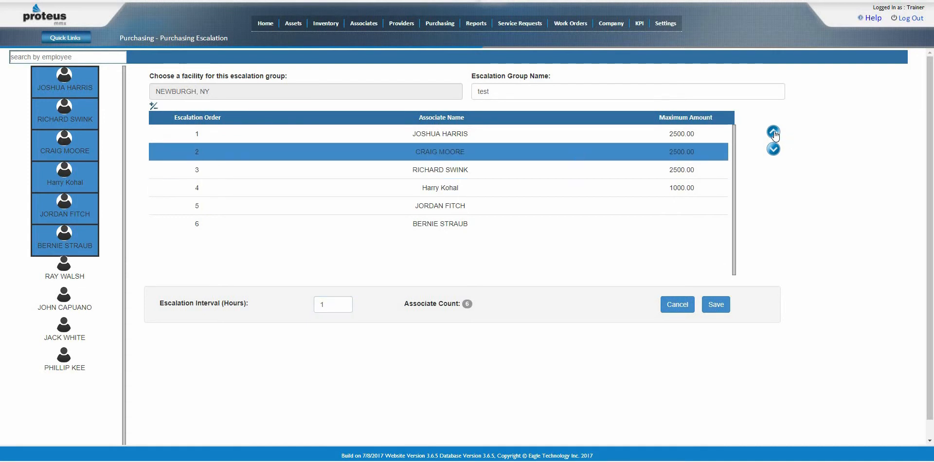
{"action": "left_click", "coordinate": [773, 133]}
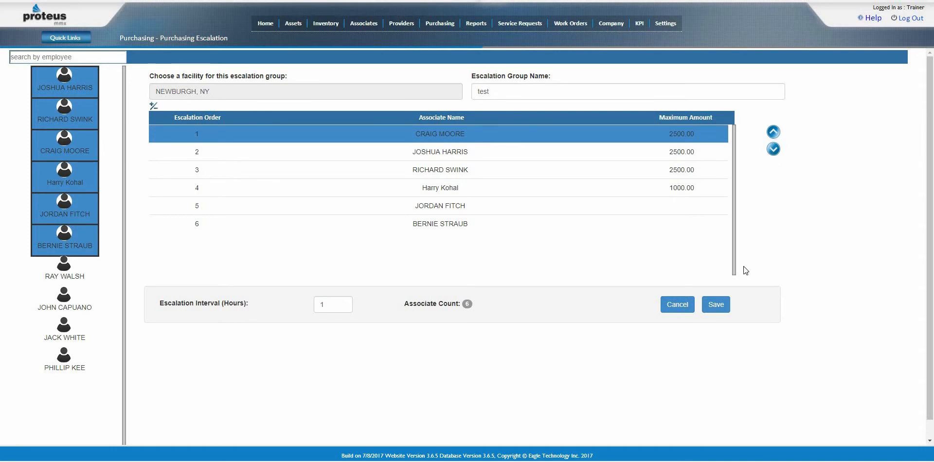
{"action": "left_click", "coordinate": [773, 148]}
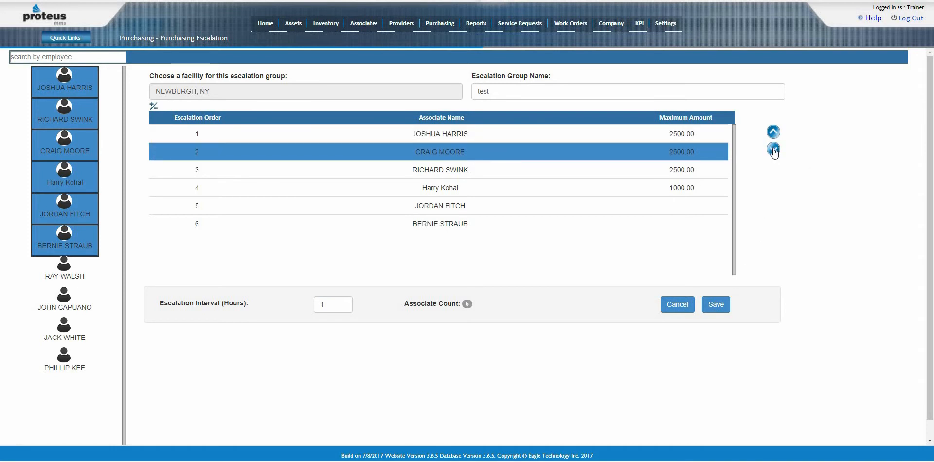
{"action": "left_click", "coordinate": [773, 148]}
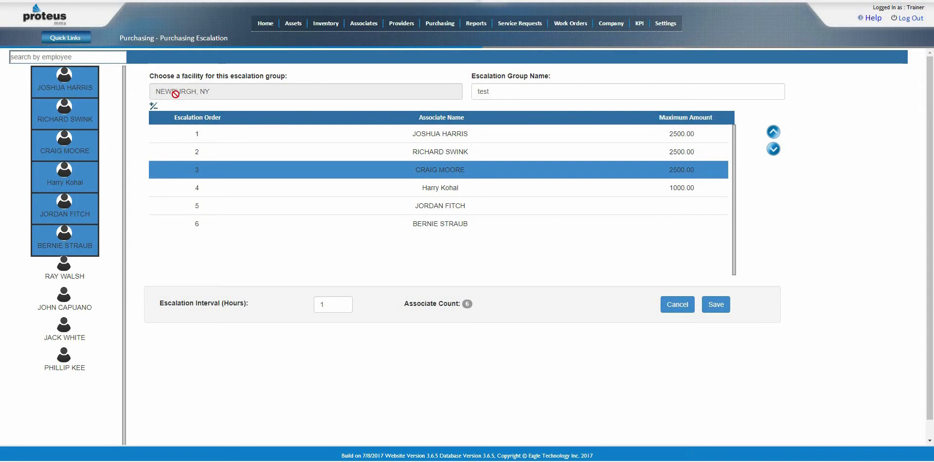
Review the group's associate selection and walk through the escalation order from the sixth associate up to the first.
{"action": "left_click", "coordinate": [154, 105]}
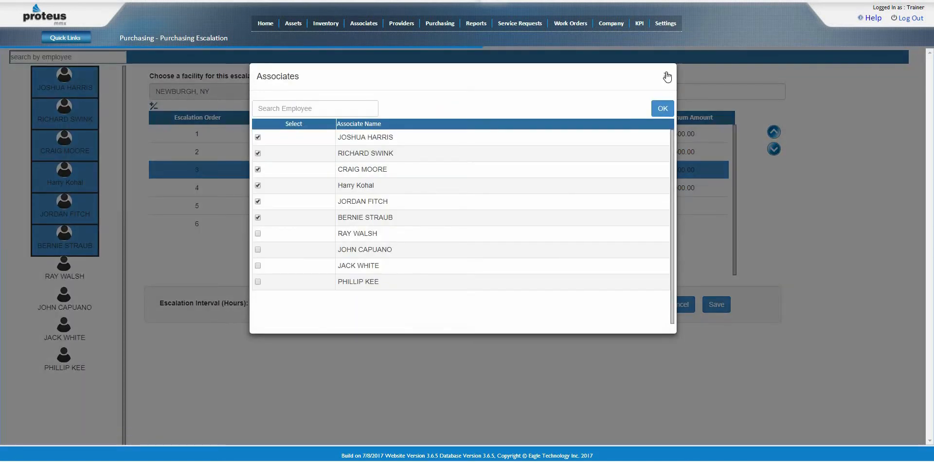
{"action": "left_click", "coordinate": [671, 69]}
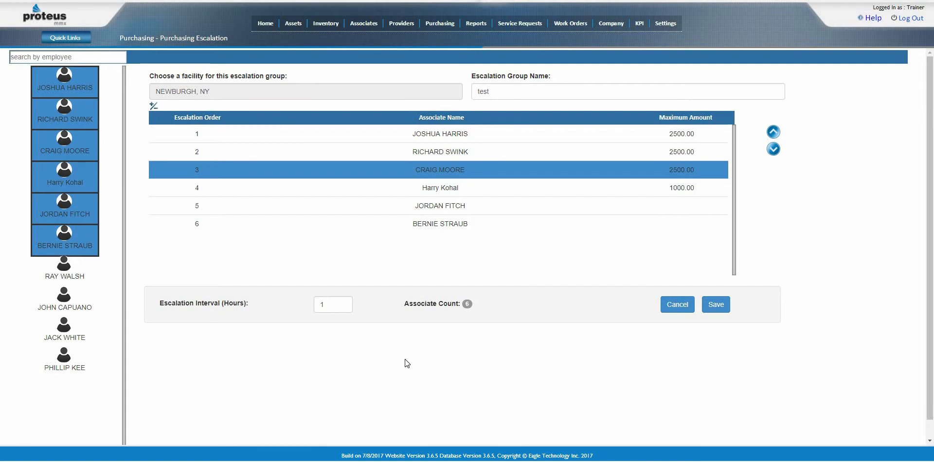
{"action": "left_click", "coordinate": [413, 222]}
{"action": "left_click", "coordinate": [418, 210]}
{"action": "left_click", "coordinate": [427, 190]}
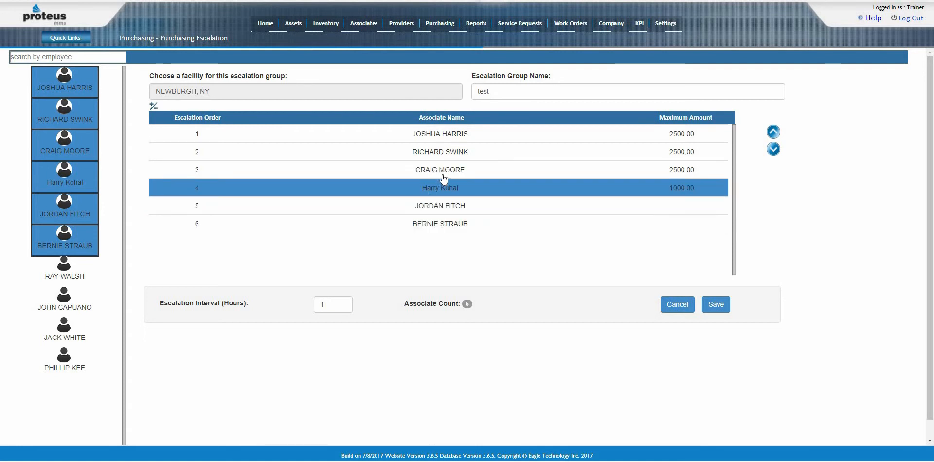
{"action": "left_click", "coordinate": [443, 170]}
{"action": "left_click", "coordinate": [448, 152]}
{"action": "left_click", "coordinate": [452, 133]}
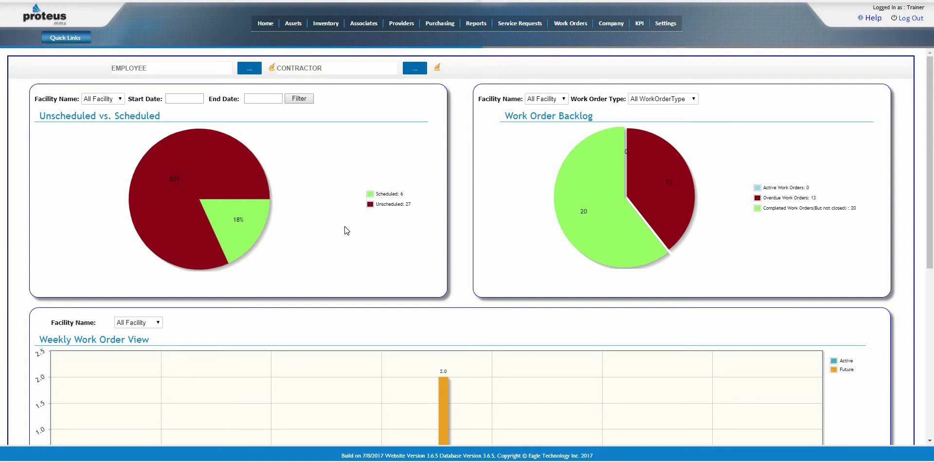
Open the first purchase requisition and review its parts, assets and details, including the grand total.
{"action": "mouse_move", "coordinate": [439, 23]}
{"action": "left_click", "coordinate": [450, 48]}
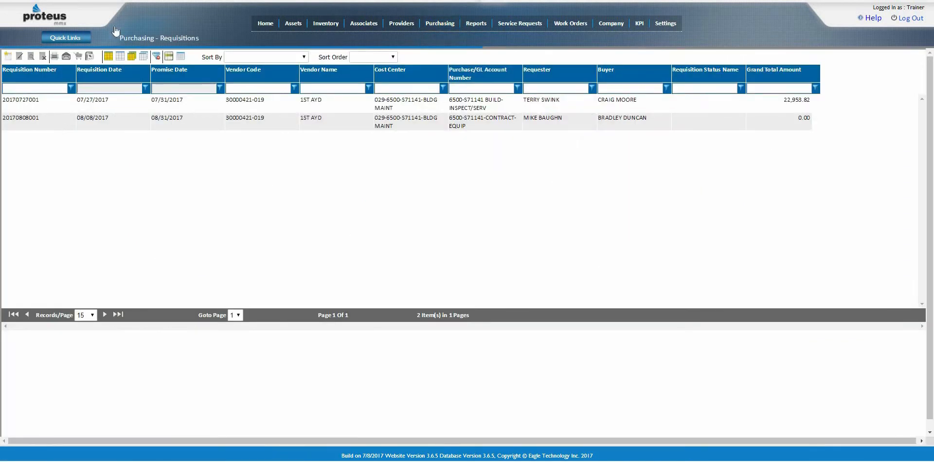
{"action": "double_click", "coordinate": [65, 98]}
{"action": "left_click", "coordinate": [62, 85]}
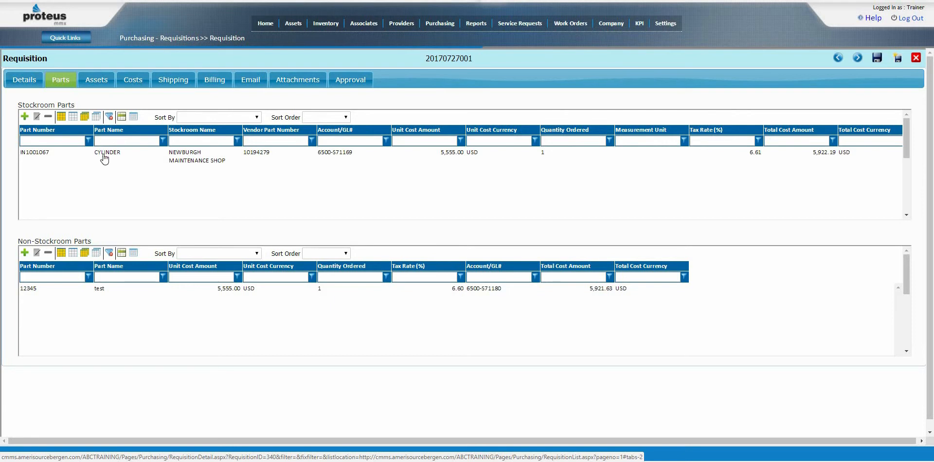
{"action": "left_click", "coordinate": [97, 79]}
{"action": "left_click", "coordinate": [24, 81]}
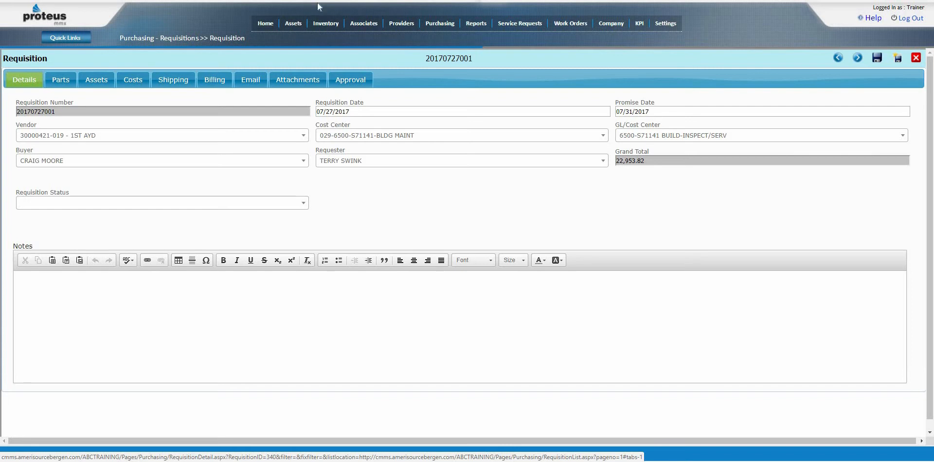
{"action": "key", "text": "alt+Left"}
{"action": "key", "text": "ctrl+Tab"}
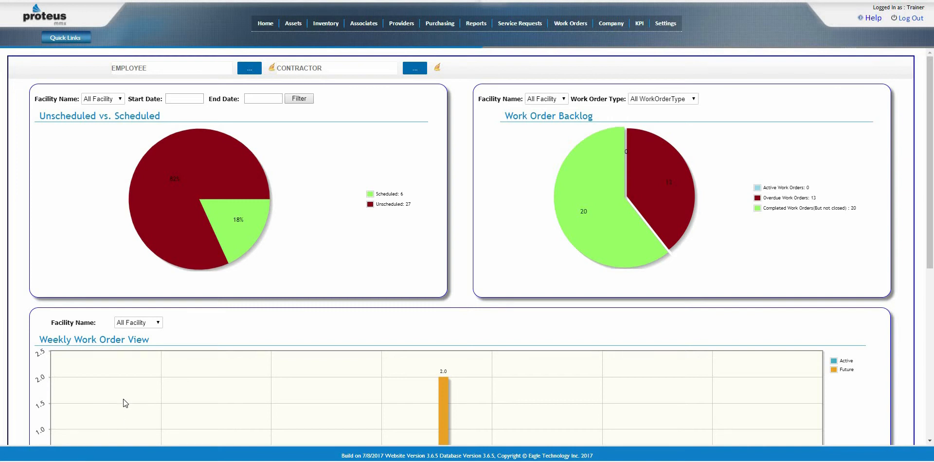
Try to assign a purchase order number to the first requisition, submitting it for approval.
{"action": "mouse_move", "coordinate": [454, 28]}
{"action": "left_click", "coordinate": [455, 46]}
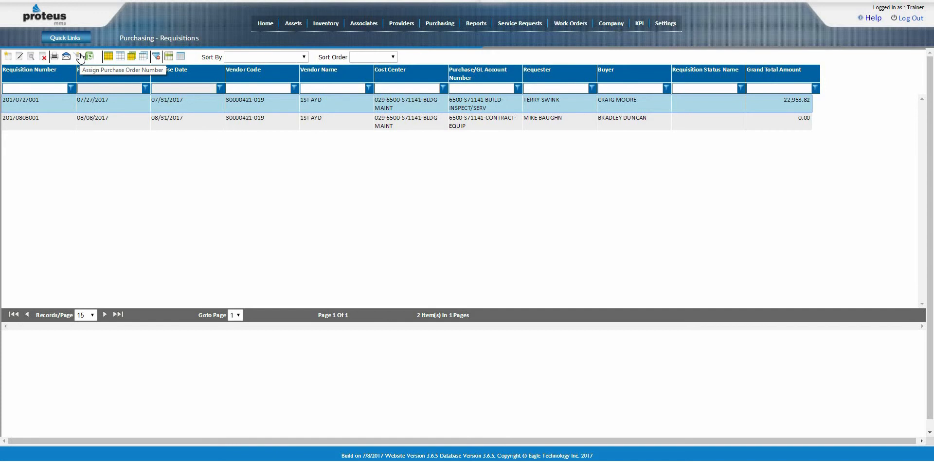
{"action": "left_click", "coordinate": [80, 56]}
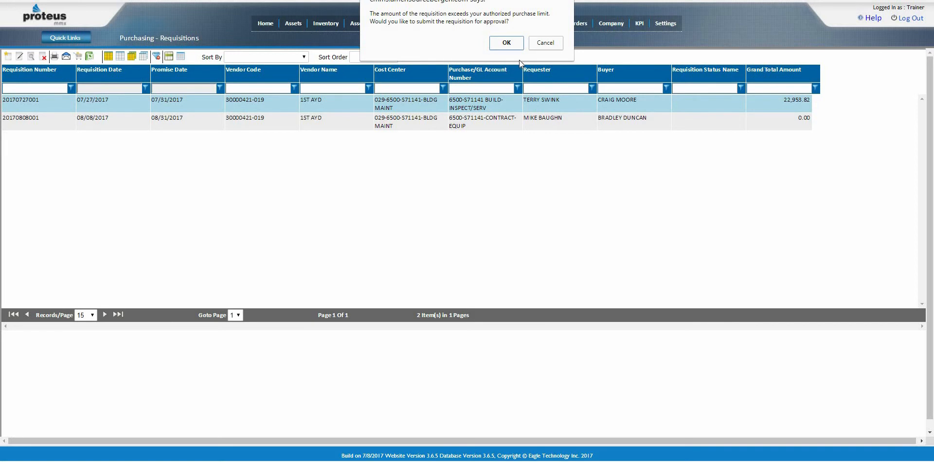
{"action": "left_click", "coordinate": [518, 45]}
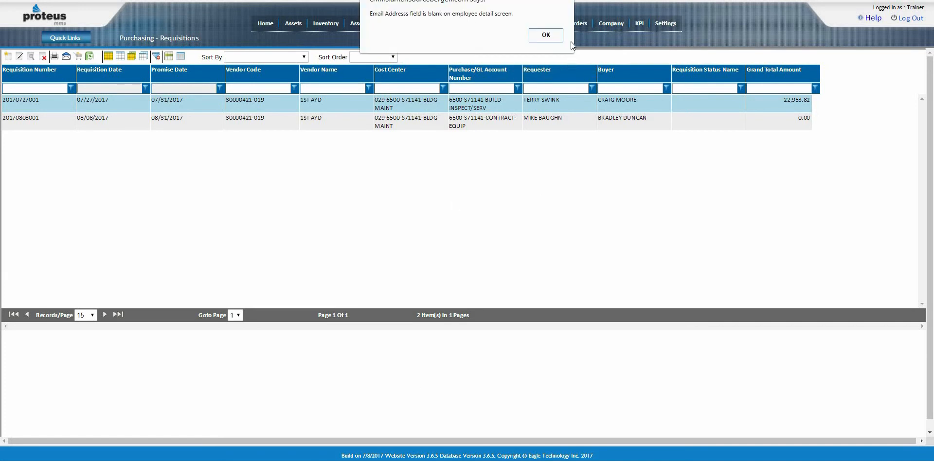
{"action": "left_click", "coordinate": [546, 36]}
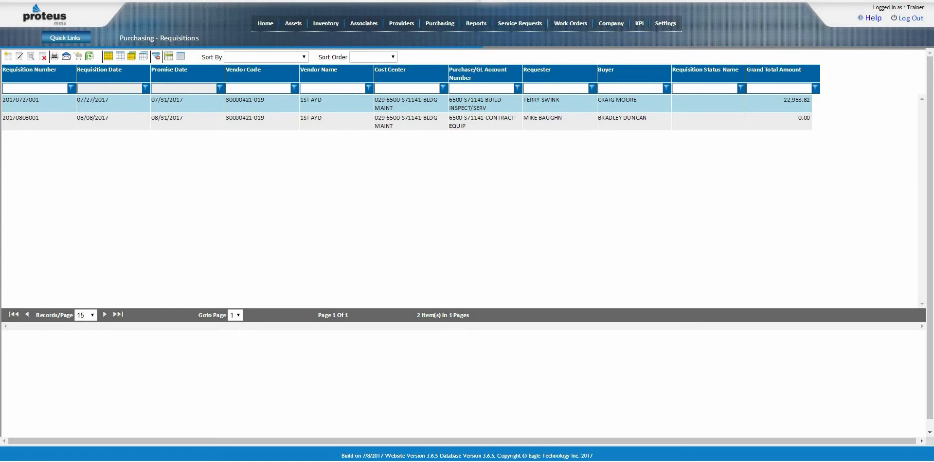
In Global Options, turn off Auto PO Number and select "PO assigned by Last person on Escalation Group".
{"action": "left_click", "coordinate": [265, 24]}
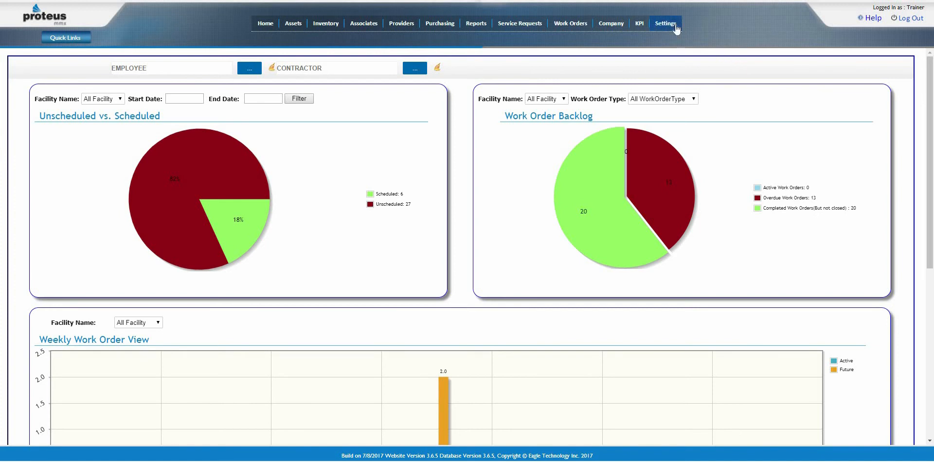
{"action": "mouse_move", "coordinate": [677, 29]}
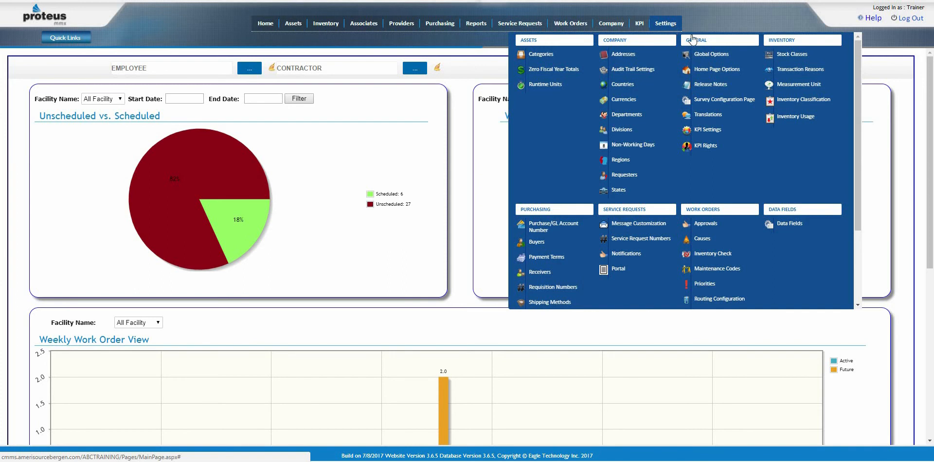
{"action": "left_click", "coordinate": [709, 54]}
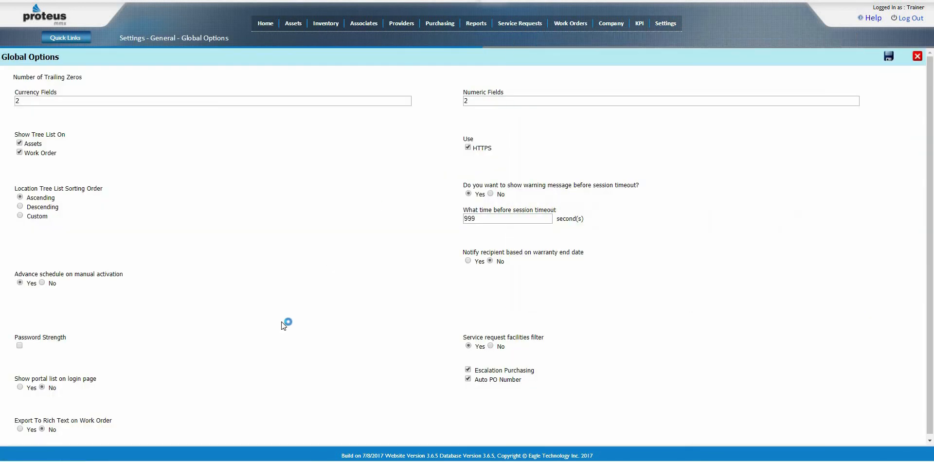
{"action": "scroll", "coordinate": [287, 319], "scroll_direction": "down", "scroll_amount": 1}
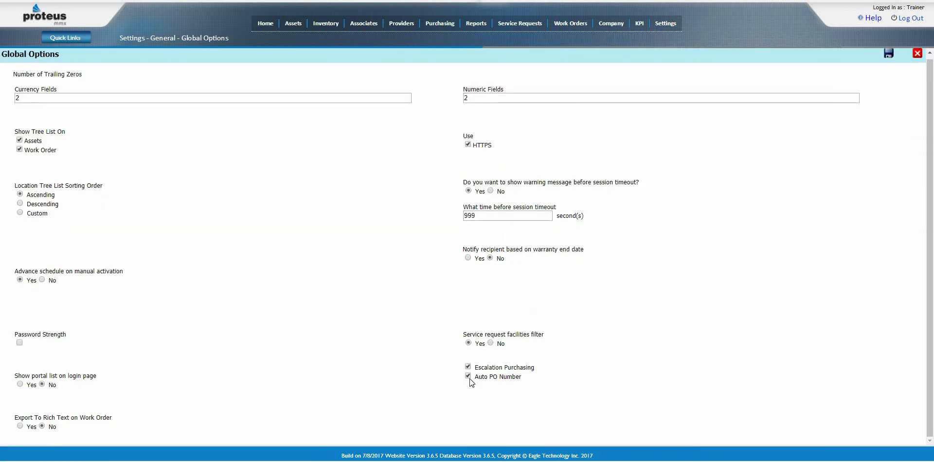
{"action": "mouse_move", "coordinate": [665, 24]}
{"action": "left_click", "coordinate": [468, 376]}
{"action": "left_click", "coordinate": [468, 376]}
{"action": "left_click", "coordinate": [468, 377]}
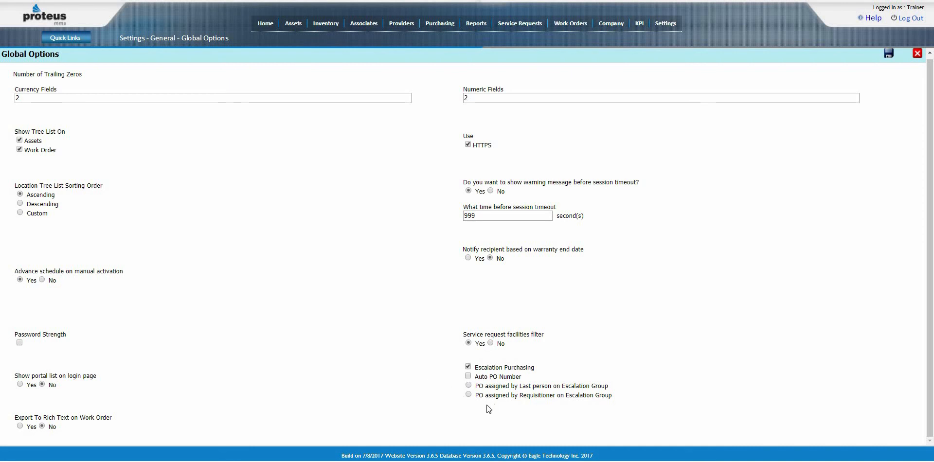
{"action": "left_click", "coordinate": [468, 385]}
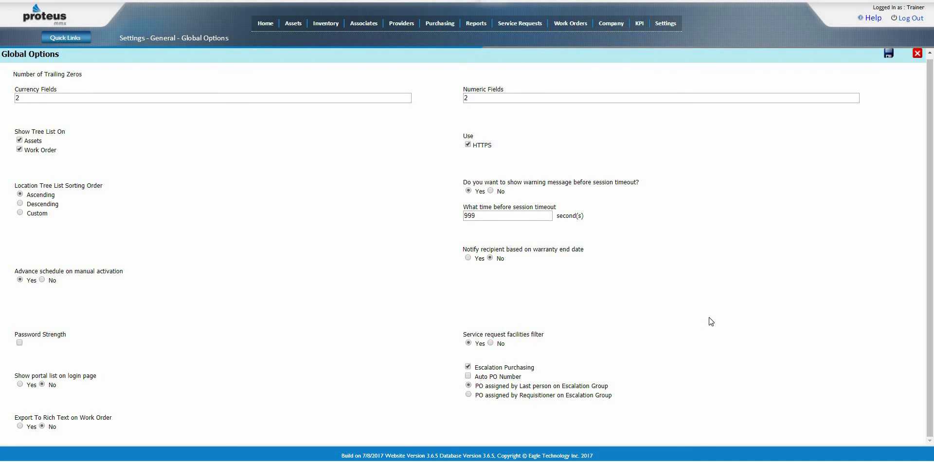